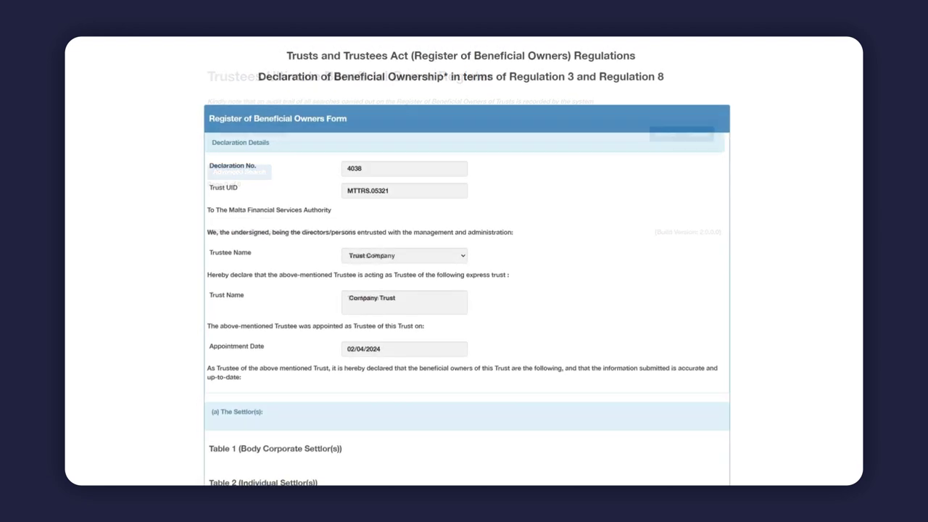
Scroll down through the sample declaration on the TUBOR page
{"action": "scroll", "coordinate": [464, 290], "scroll_direction": "down", "scroll_amount": 5}
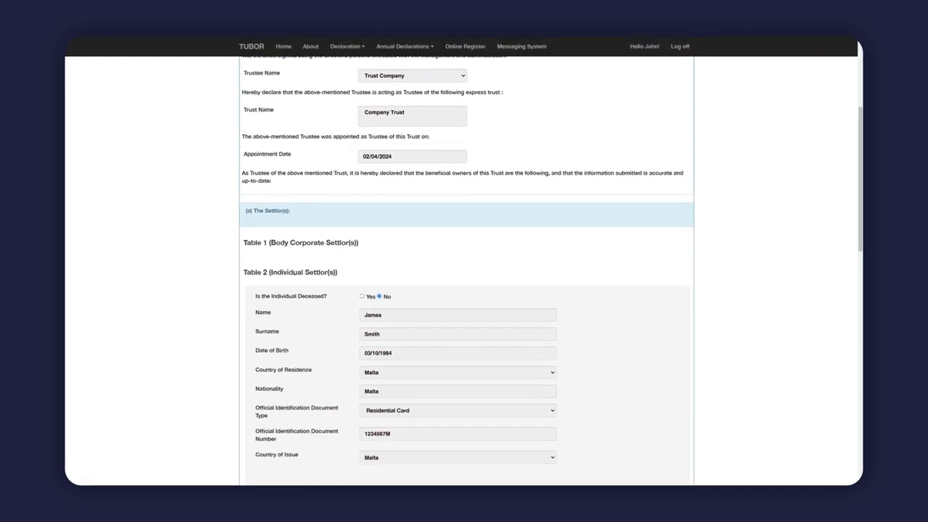
{"action": "scroll", "coordinate": [464, 290], "scroll_direction": "down", "scroll_amount": 4}
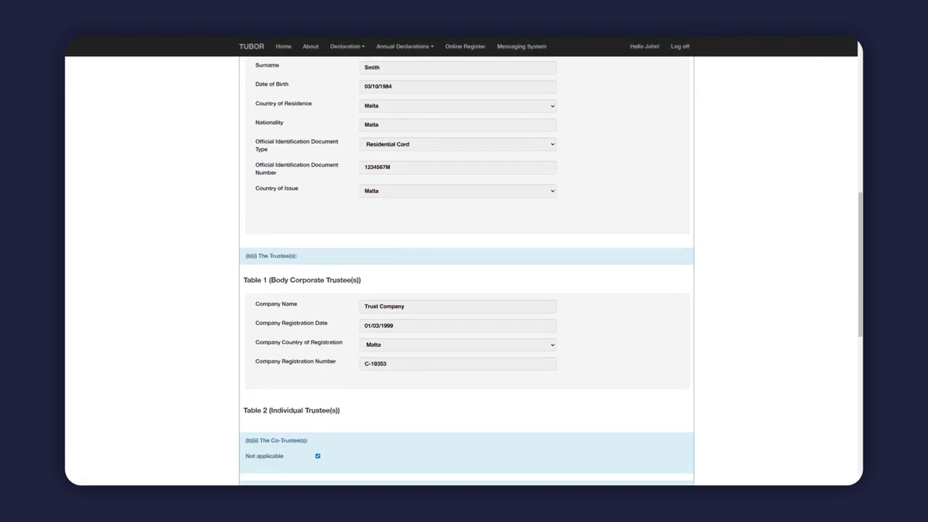
{"action": "scroll", "coordinate": [464, 290], "scroll_direction": "down", "scroll_amount": 1}
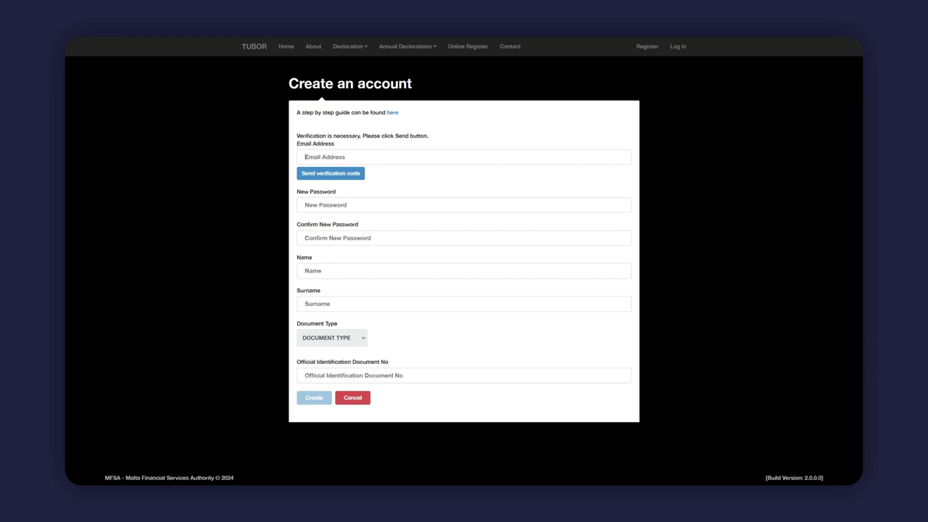
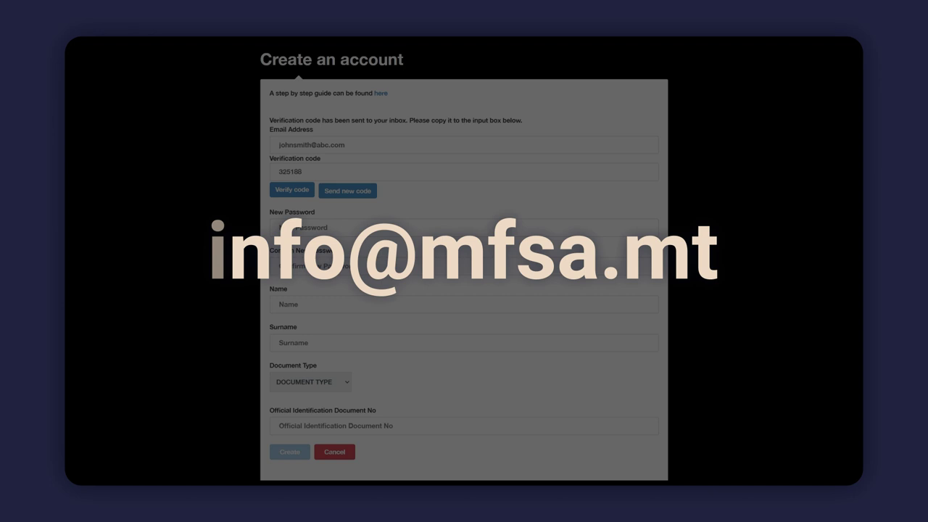
Enter and verify the account e-mail with its code, then set and confirm the password and first name
{"action": "key", "text": "Return"}
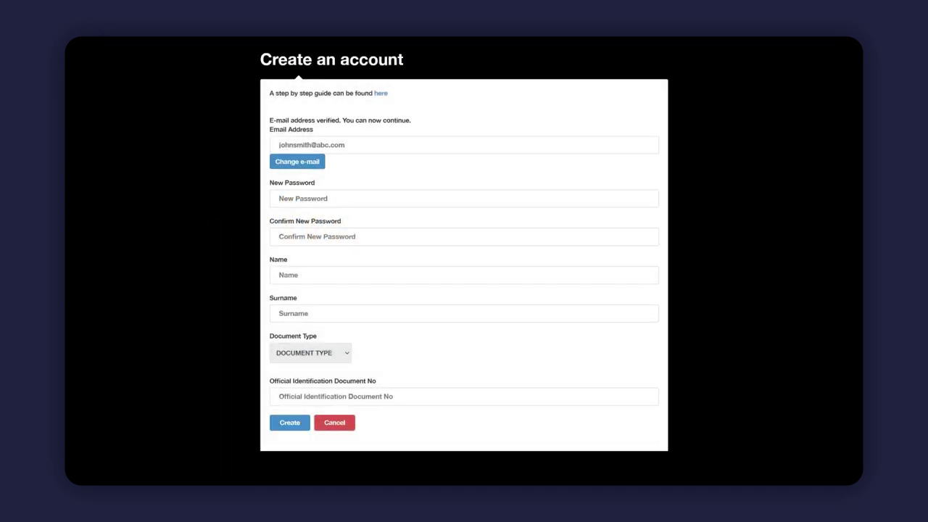
{"action": "left_click", "coordinate": [305, 198]}
{"action": "type", "text": "••••••••"}
{"action": "left_click", "coordinate": [305, 237]}
{"action": "type", "text": "••••••••"}
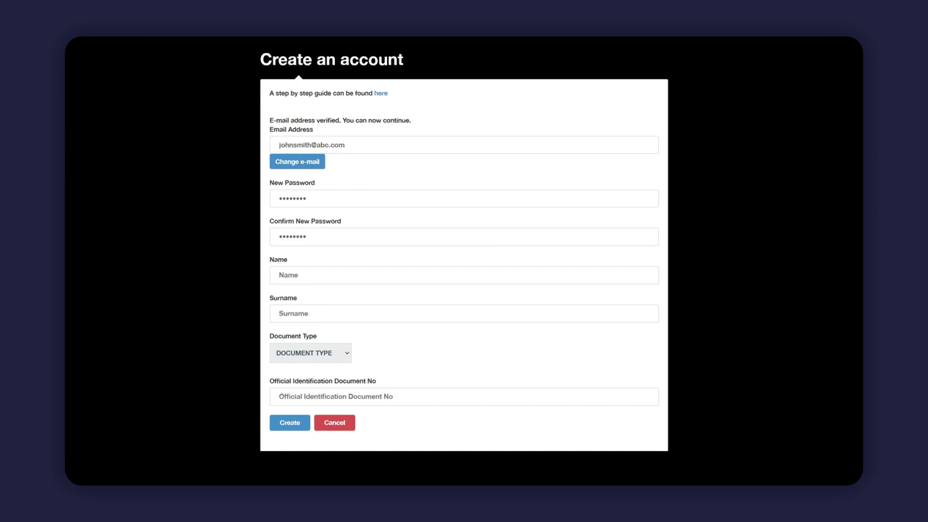
{"action": "type", "text": "John"}
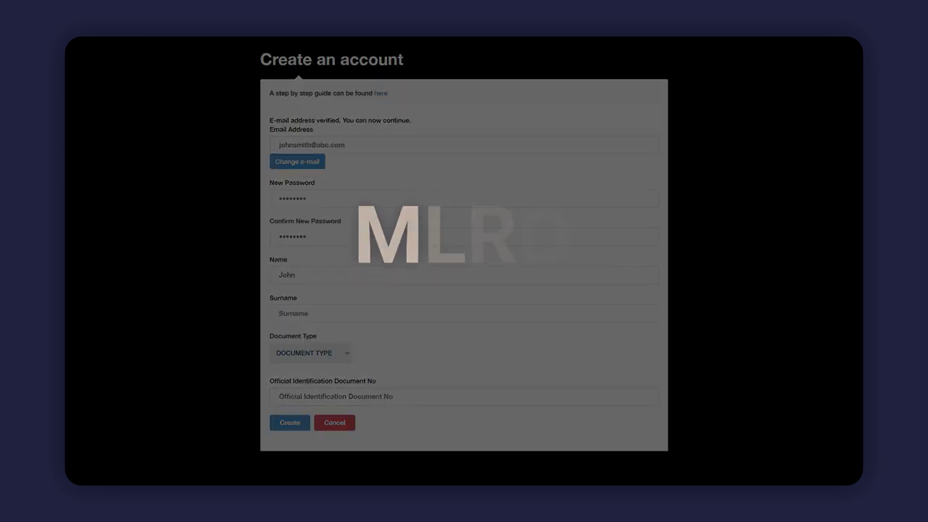
Enter the surname, choose ID CARD as document type and fill in the document number
{"action": "left_click", "coordinate": [464, 313]}
{"action": "type", "text": "Smith"}
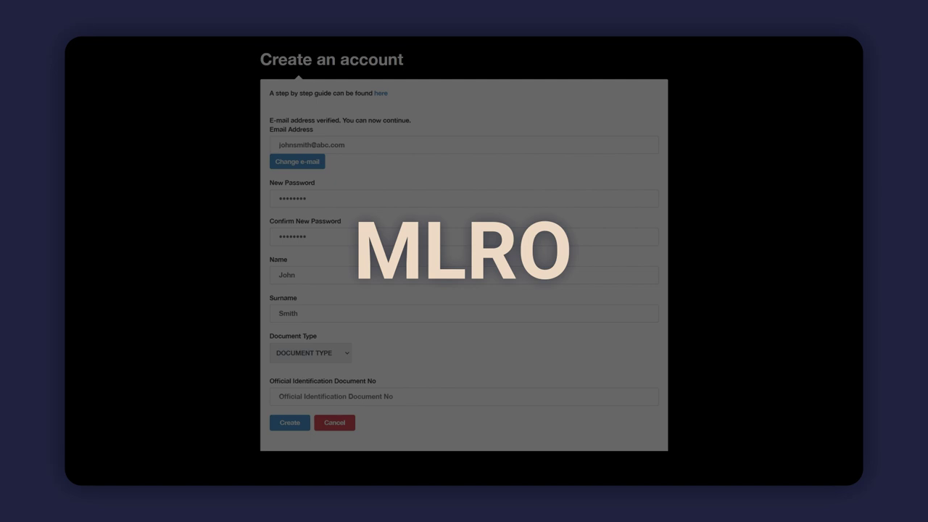
{"action": "left_click", "coordinate": [310, 353]}
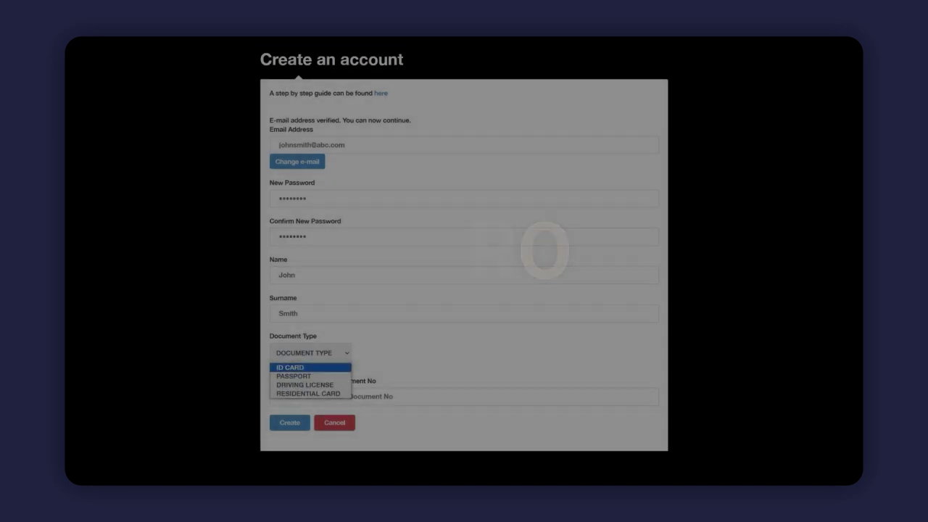
{"action": "left_click", "coordinate": [290, 365]}
{"action": "left_click", "coordinate": [464, 397]}
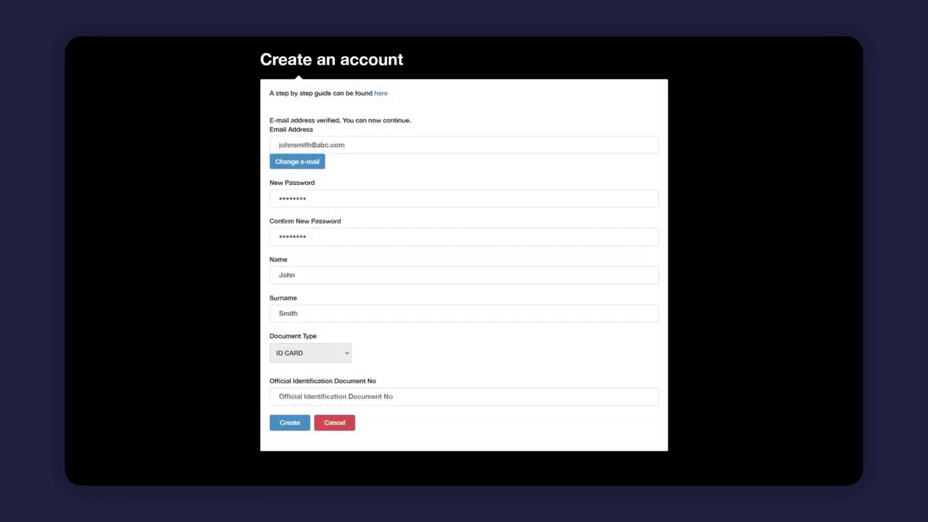
{"action": "type", "text": "12345"}
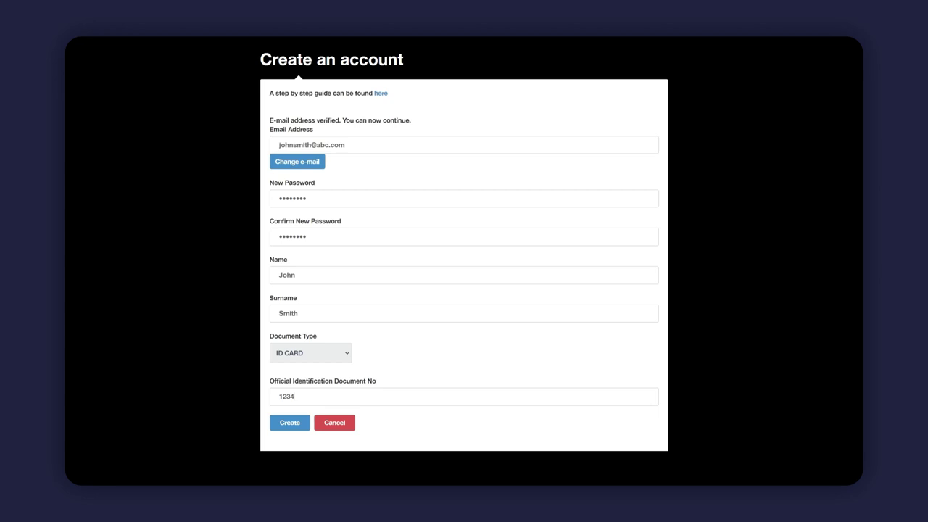
{"action": "type", "text": "67M"}
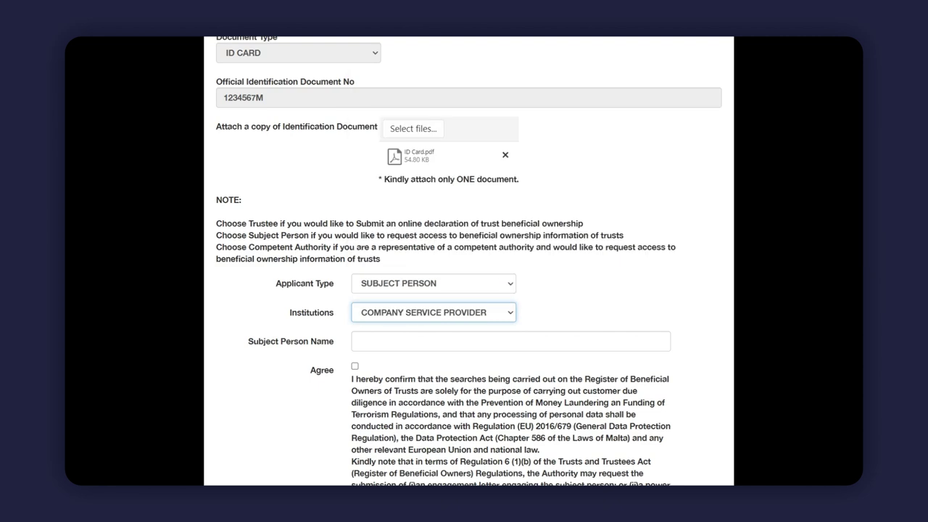
Enter the subject person's full name and agree to the subject-person search declaration
{"action": "left_click", "coordinate": [435, 341]}
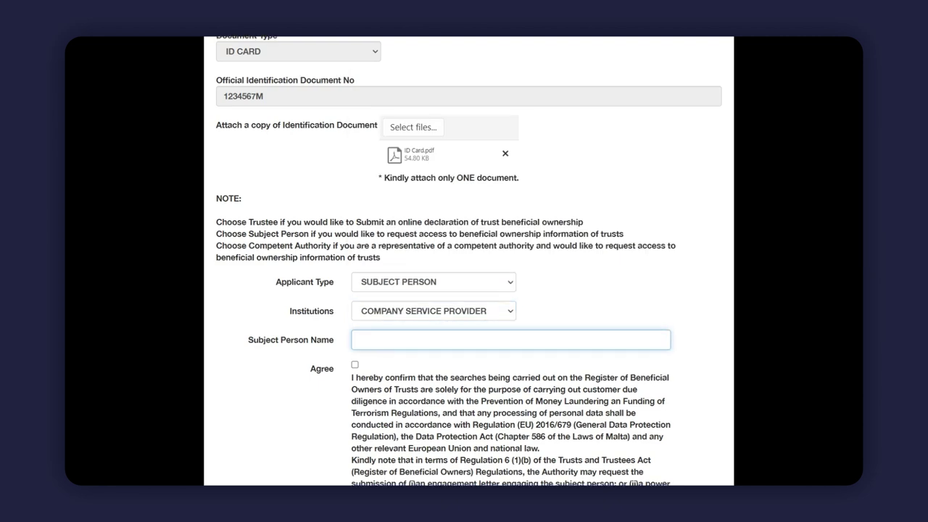
{"action": "type", "text": "John Smith"}
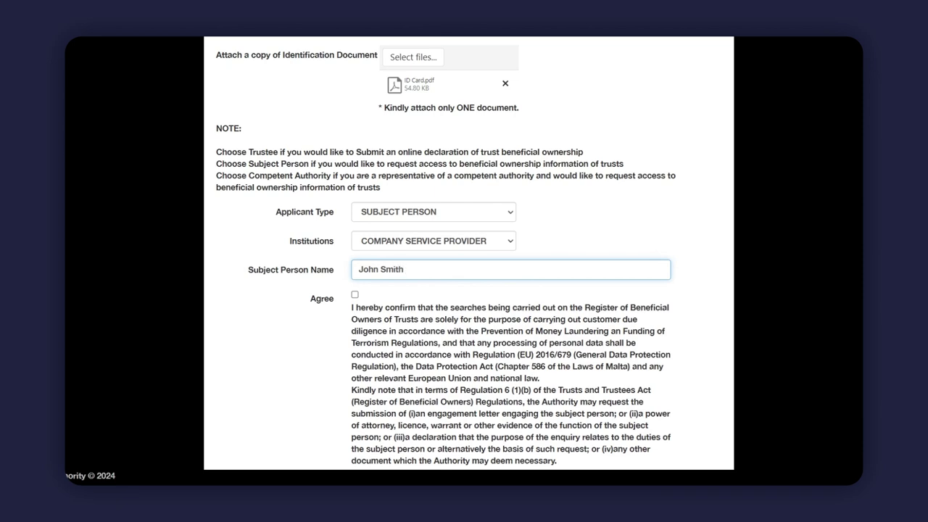
{"action": "left_click", "coordinate": [355, 294]}
{"action": "scroll", "coordinate": [464, 290], "scroll_direction": "down", "scroll_amount": 2}
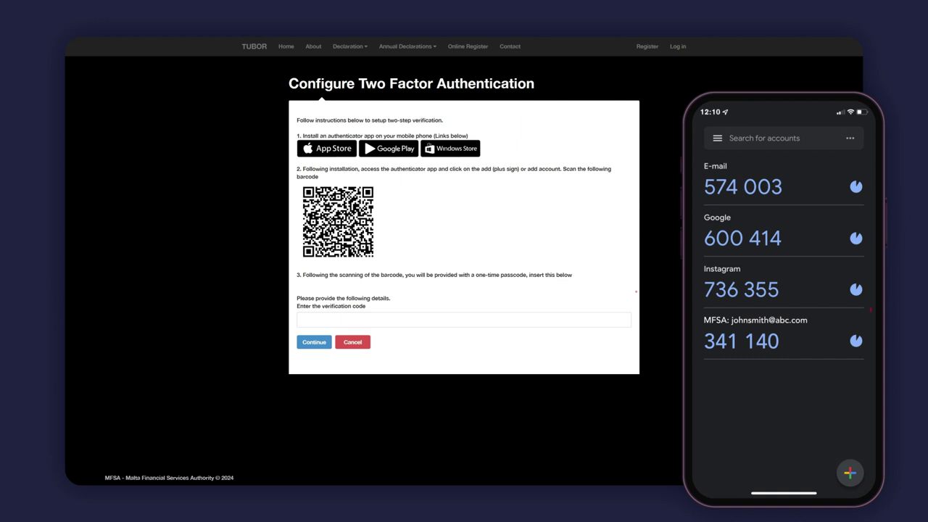
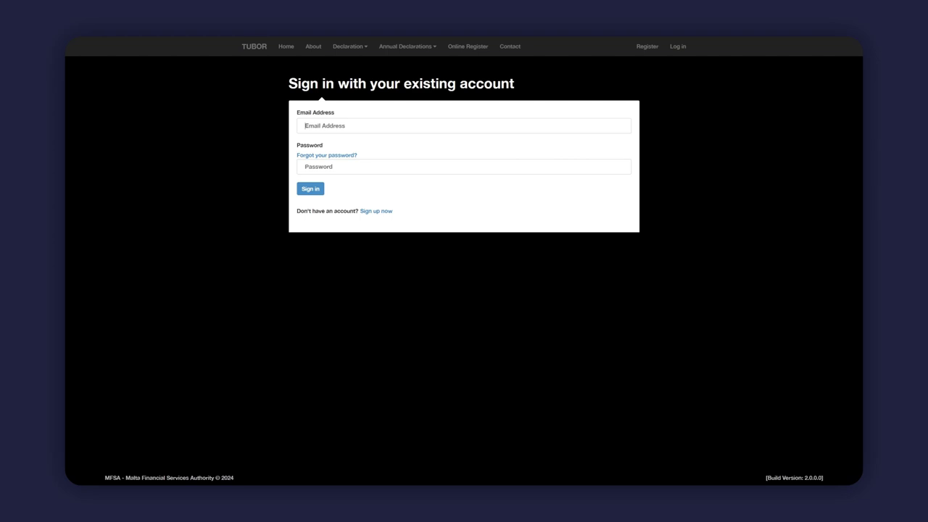
Sign in with the registered e-mail and password, then enter the authenticator code
{"action": "left_click", "coordinate": [464, 167]}
{"action": "type", "text": "password"}
{"action": "key", "text": "Return"}
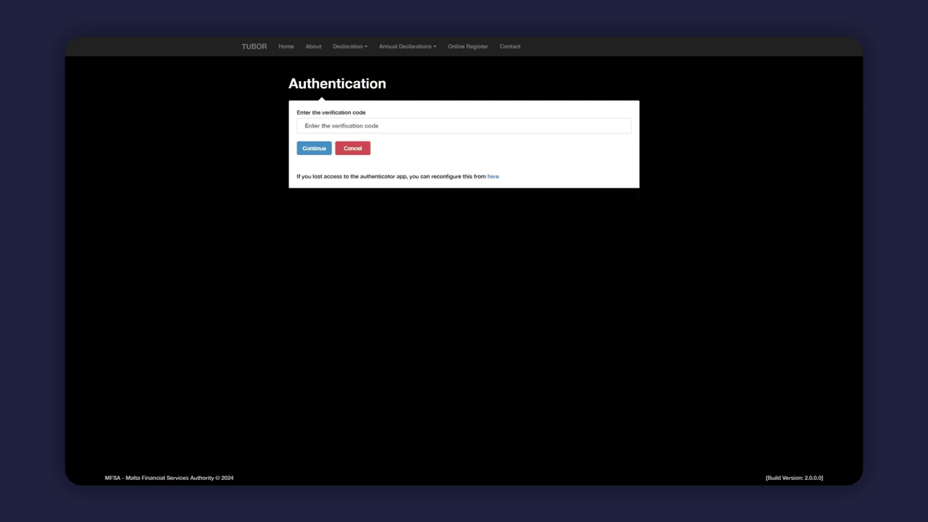
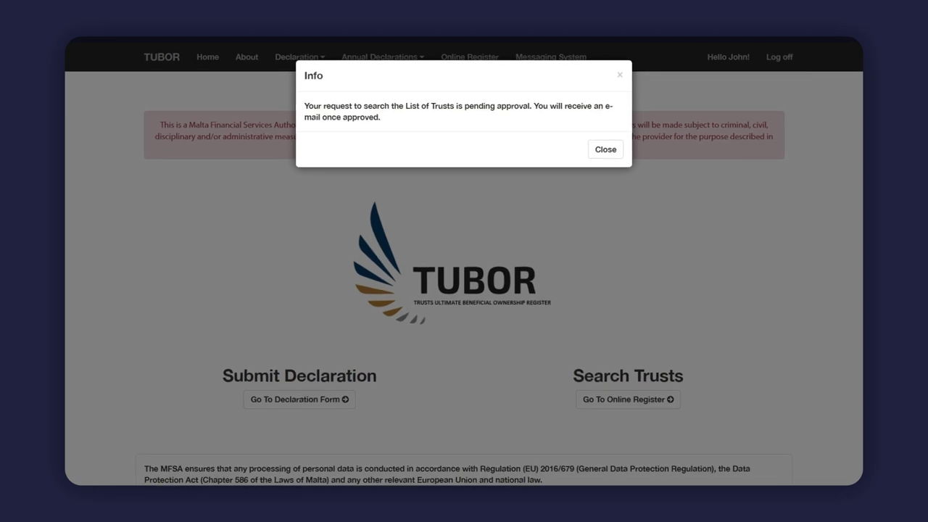
Dismiss the pending-approval notice for the List of Trusts search and scroll the page
{"action": "key", "text": "Escape"}
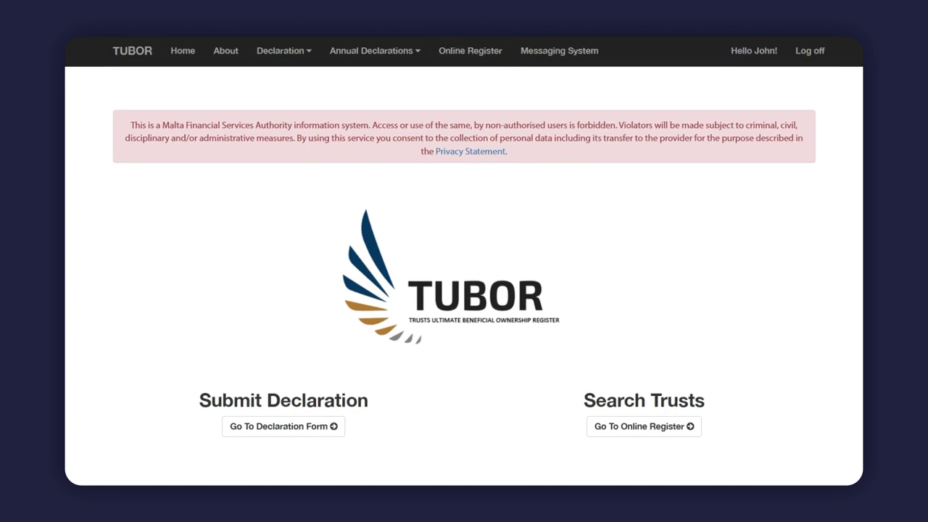
{"action": "scroll", "coordinate": [464, 260], "scroll_direction": "down", "scroll_amount": 3}
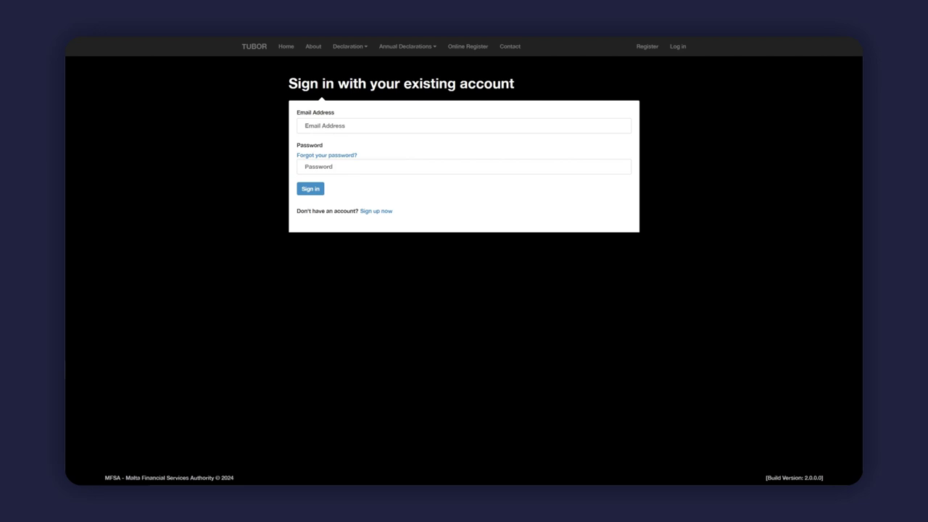
Enter the account e-mail and go to the Online Register to search trusts
{"action": "type", "text": "john"}
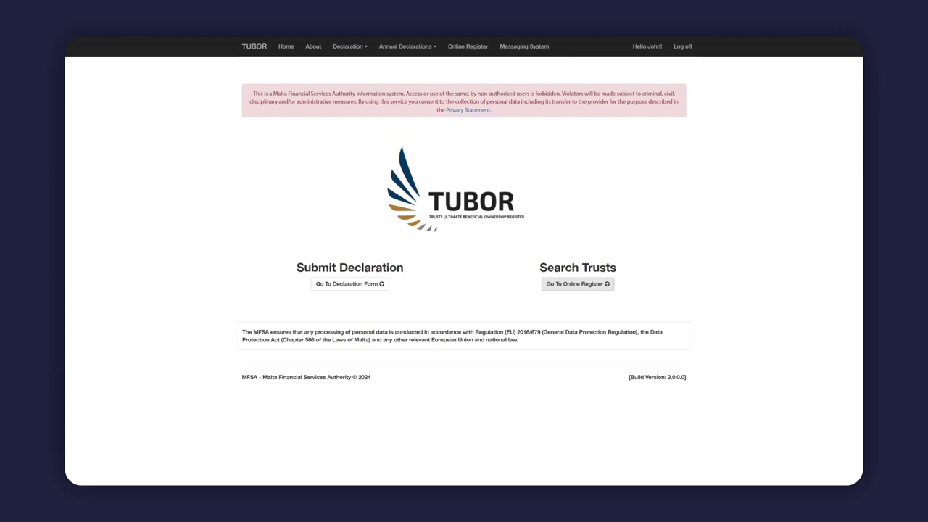
{"action": "left_click", "coordinate": [577, 283]}
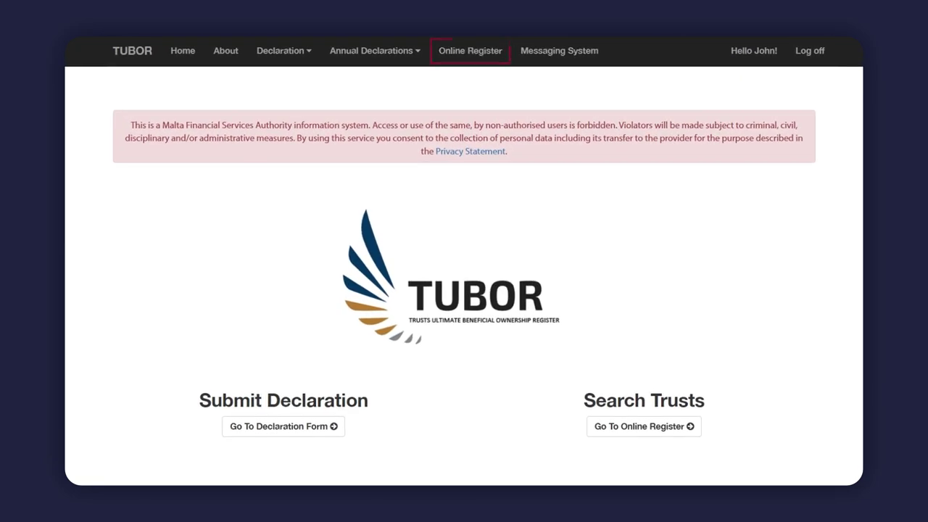
Search the trust register for 'Company Trust'
{"action": "scroll", "coordinate": [464, 261], "scroll_direction": "down", "scroll_amount": 3}
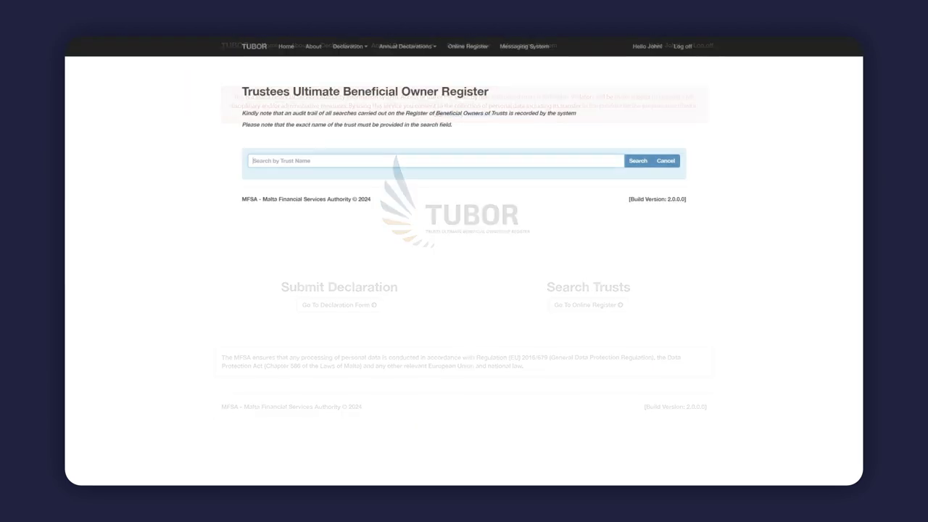
{"action": "type", "text": "Trust"}
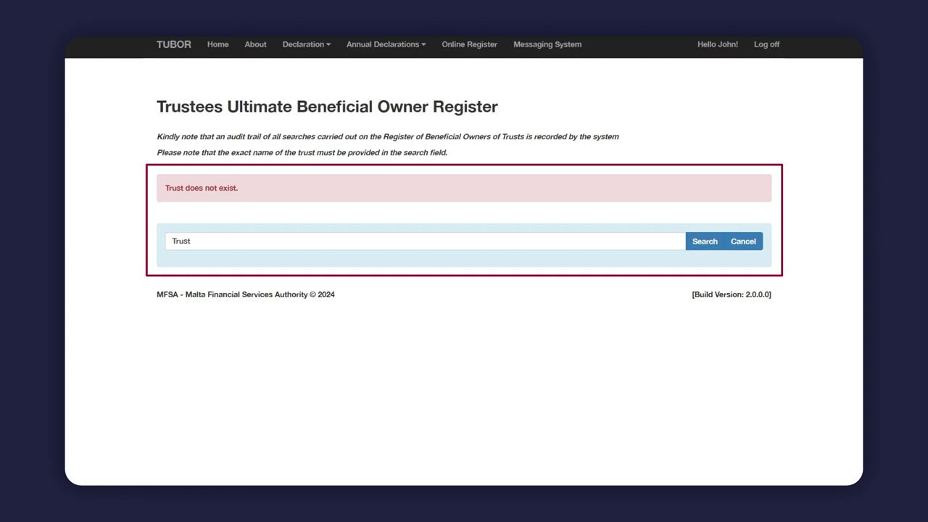
{"action": "type", "text": "Company T"}
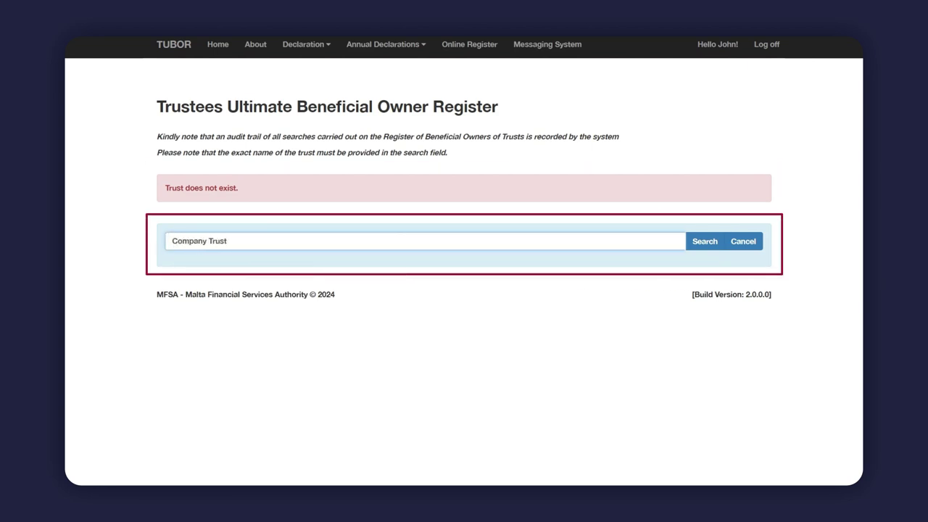
{"action": "type", "text": "rust"}
{"action": "key", "text": "Return"}
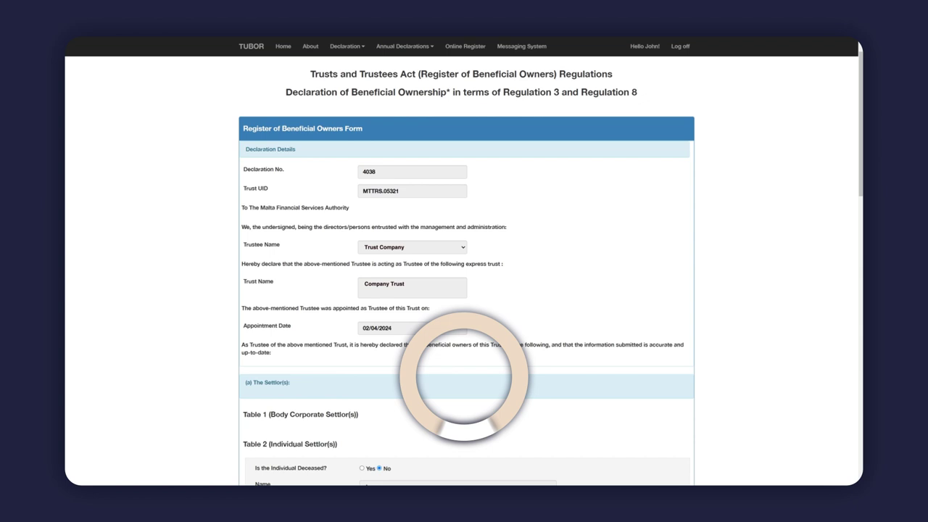
Scroll through the Company Trust declaration's Settlor and Trustee sections
{"action": "scroll", "coordinate": [464, 290], "scroll_direction": "down", "scroll_amount": 3}
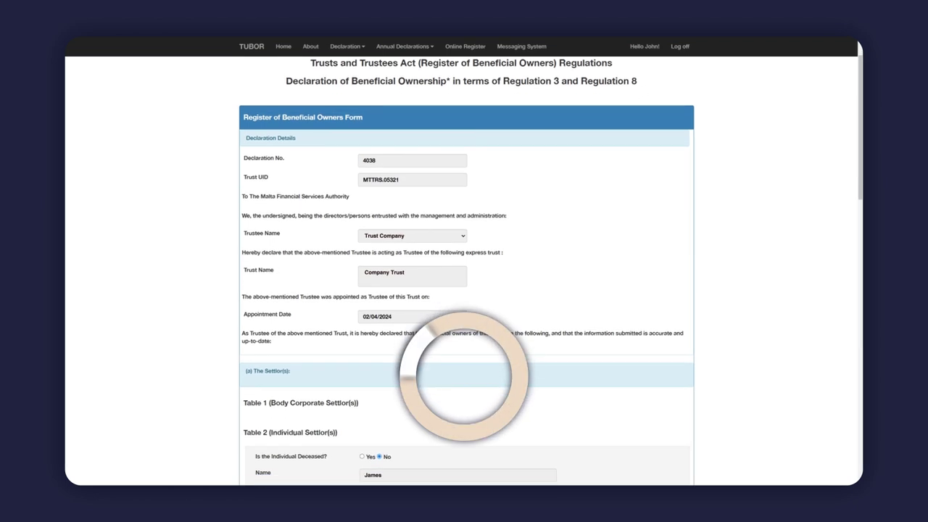
{"action": "scroll", "coordinate": [464, 290], "scroll_direction": "down", "scroll_amount": 5}
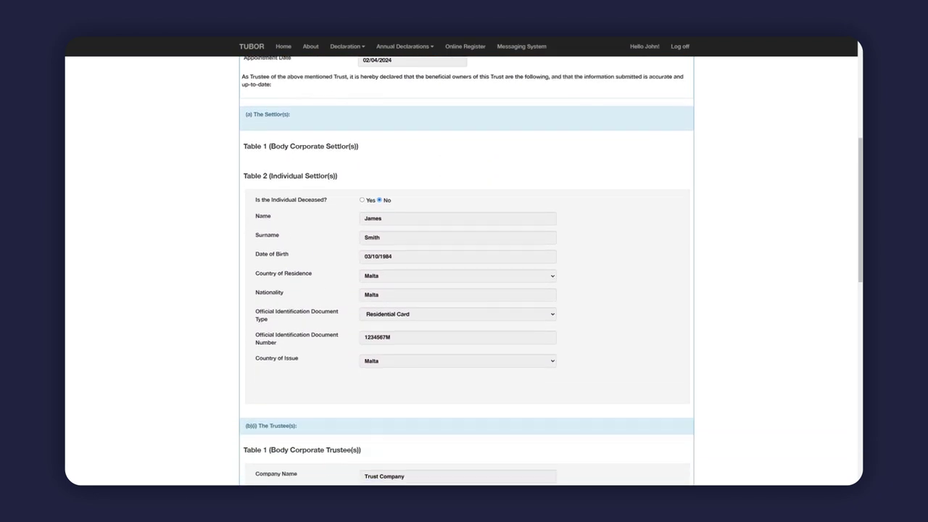
{"action": "scroll", "coordinate": [467, 272], "scroll_direction": "down", "scroll_amount": 2}
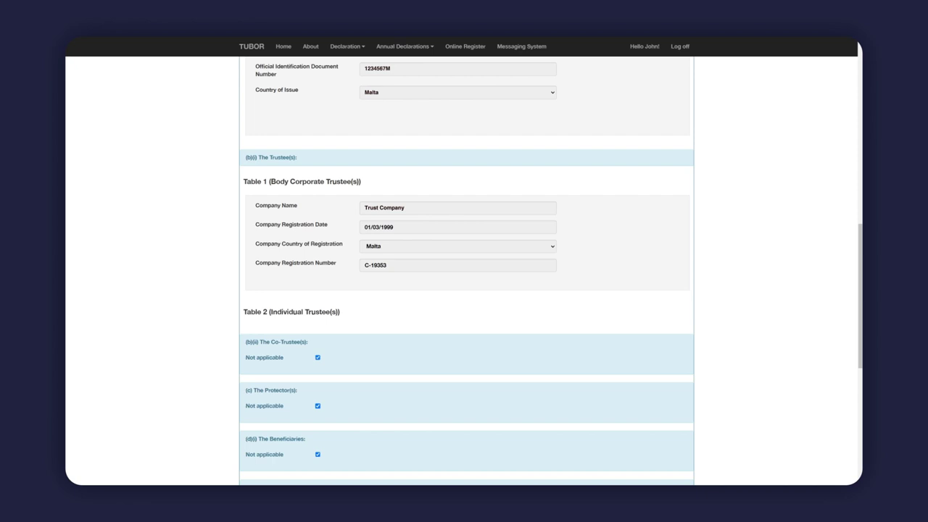